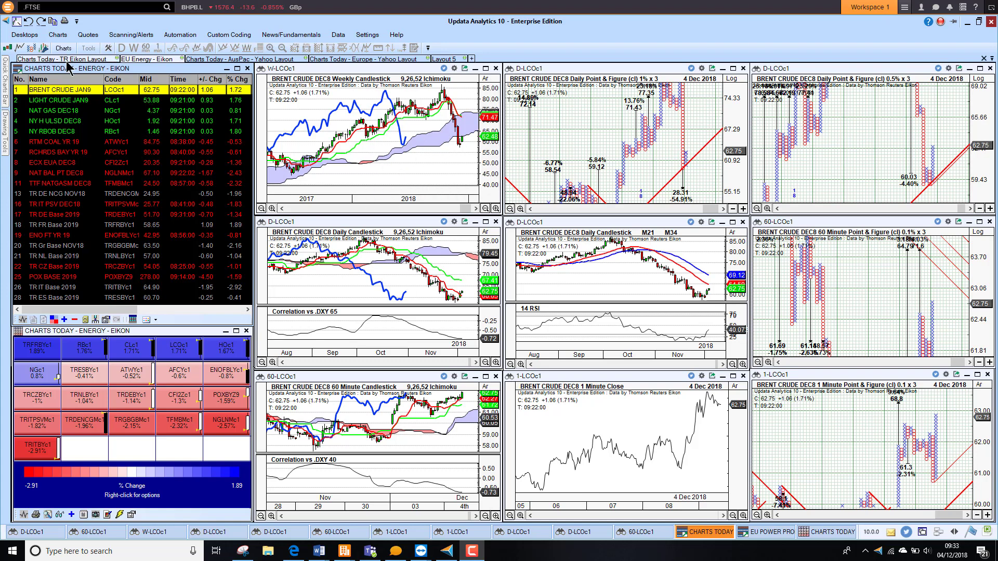
Step: Move the 'Charts Today - TR Eikon Layout' tab to sit after the 'EU Energy - Eikon' tab
{"action": "left_click_drag", "start_coordinate": [68, 57], "coordinate": [107, 61]}
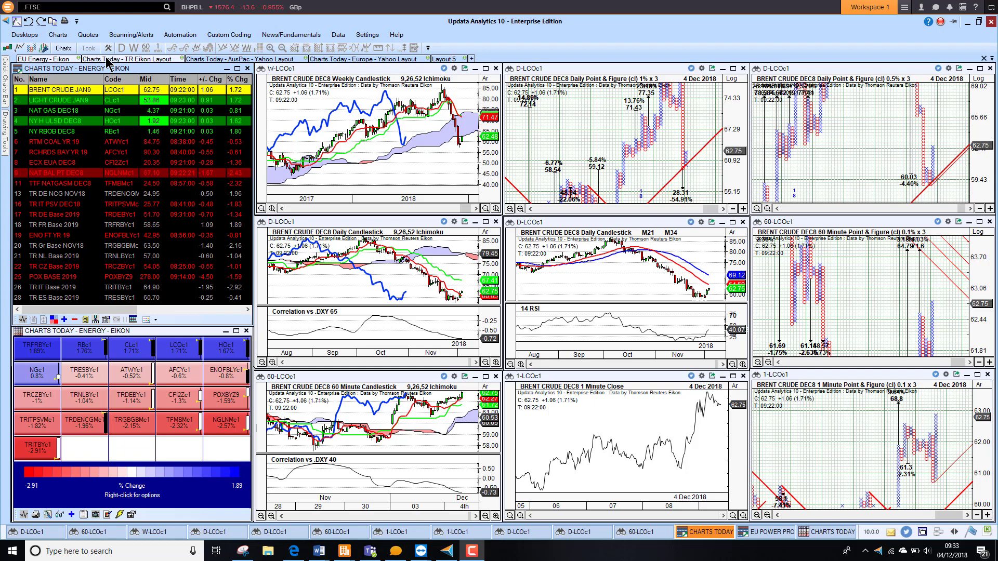
Step: Open the Charts Today - TR Eikon layout and cycle its charts through US Dollar Index, Euro and Japanese Yen
{"action": "left_click", "coordinate": [106, 62]}
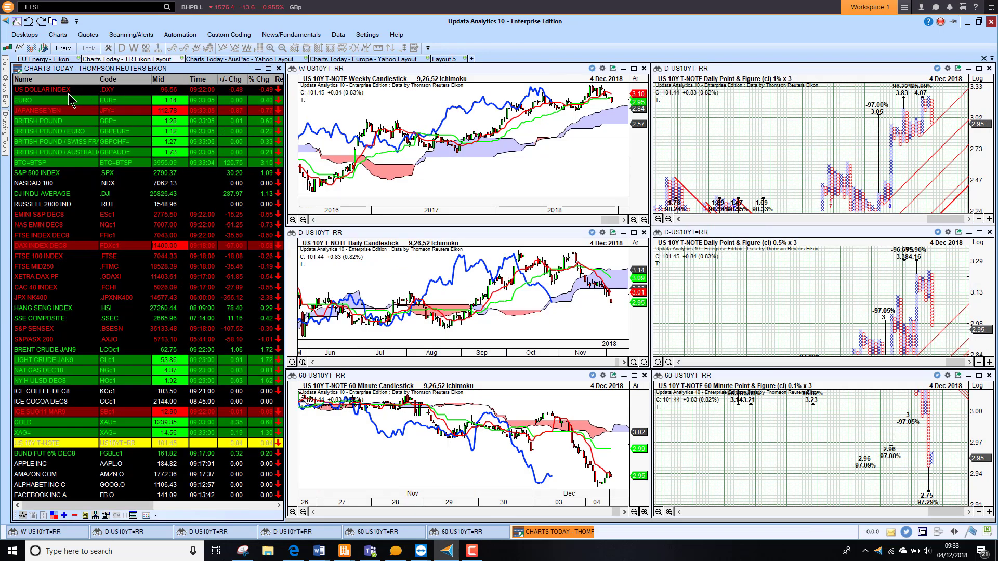
{"action": "left_click", "coordinate": [64, 93]}
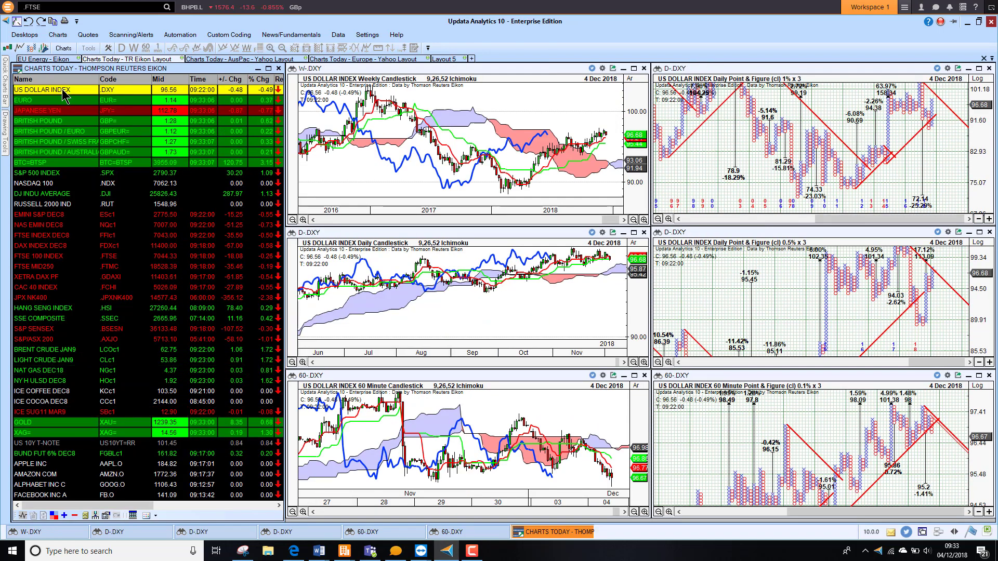
{"action": "key", "text": "Down"}
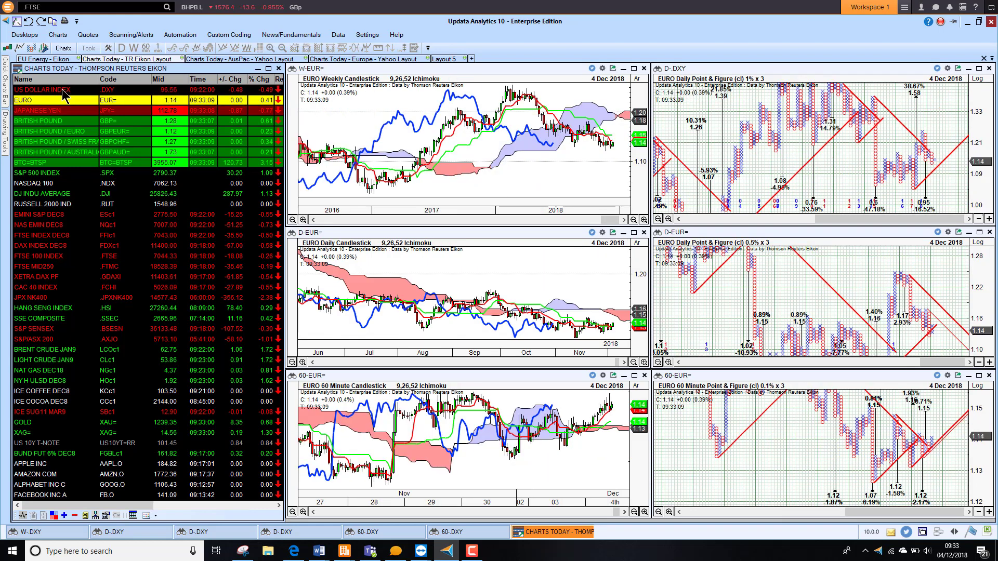
{"action": "key", "text": "Down"}
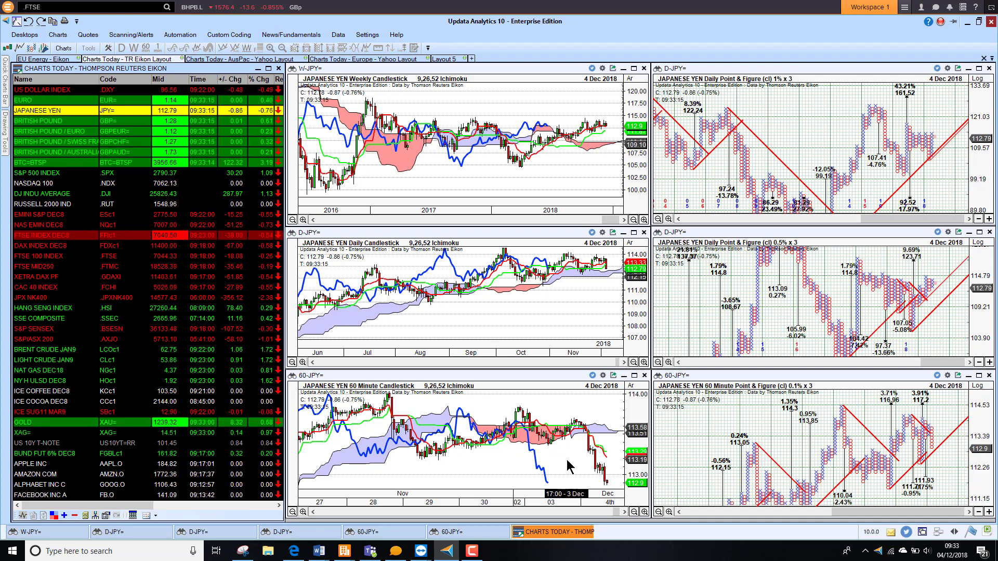
Step: Step the linked charts through British Pound, GBP/EUR, GBP/CHF, S&P 500, Gold and US 10Y T-Note
{"action": "left_click", "coordinate": [55, 122]}
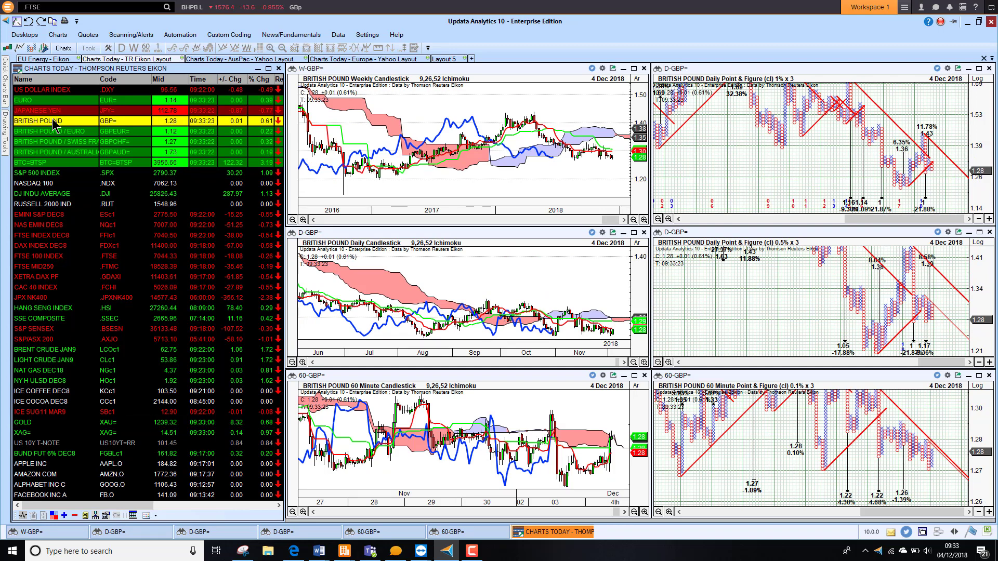
{"action": "key", "text": "Down"}
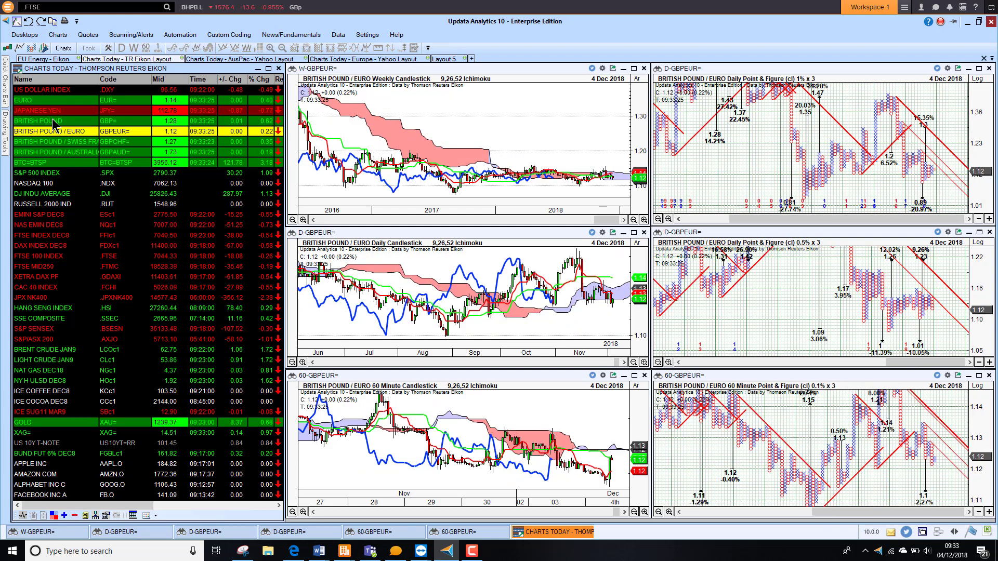
{"action": "key", "text": "Down"}
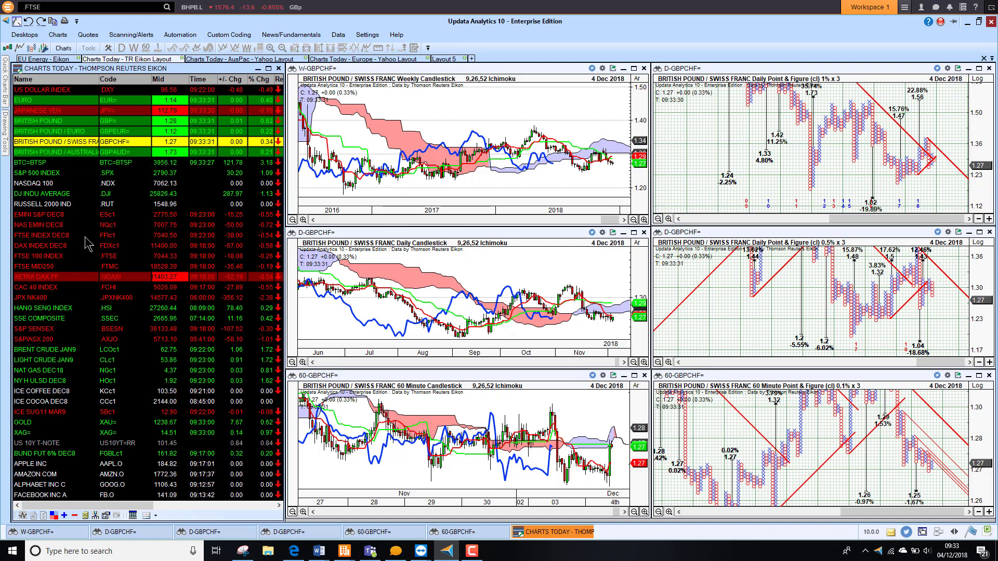
{"action": "left_click", "coordinate": [40, 174]}
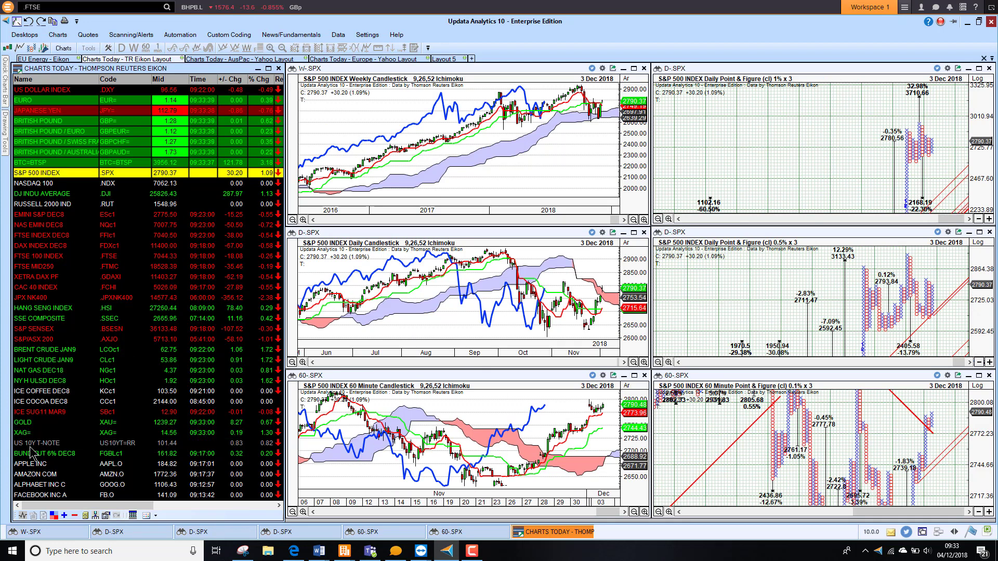
{"action": "left_click", "coordinate": [31, 424]}
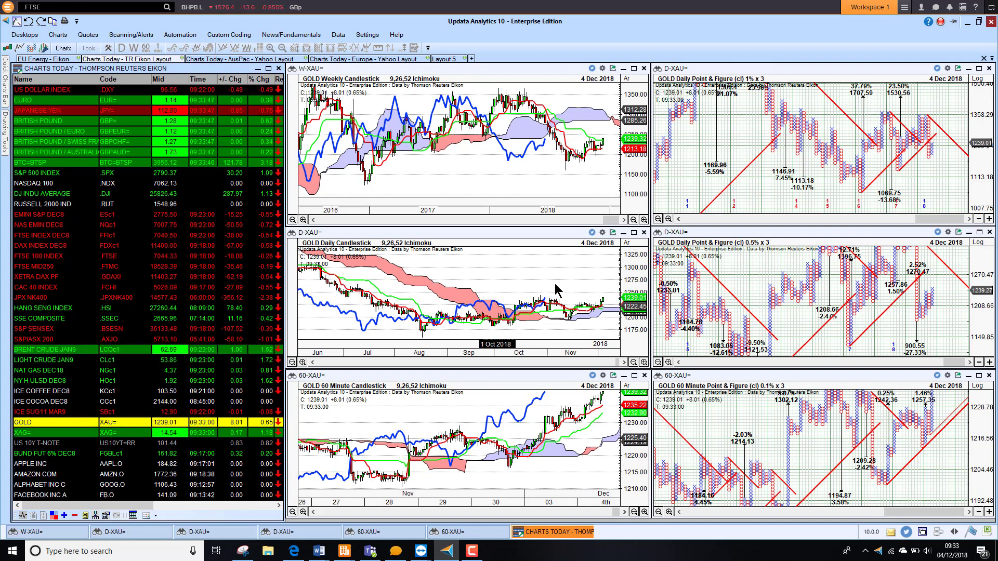
{"action": "left_click", "coordinate": [26, 446]}
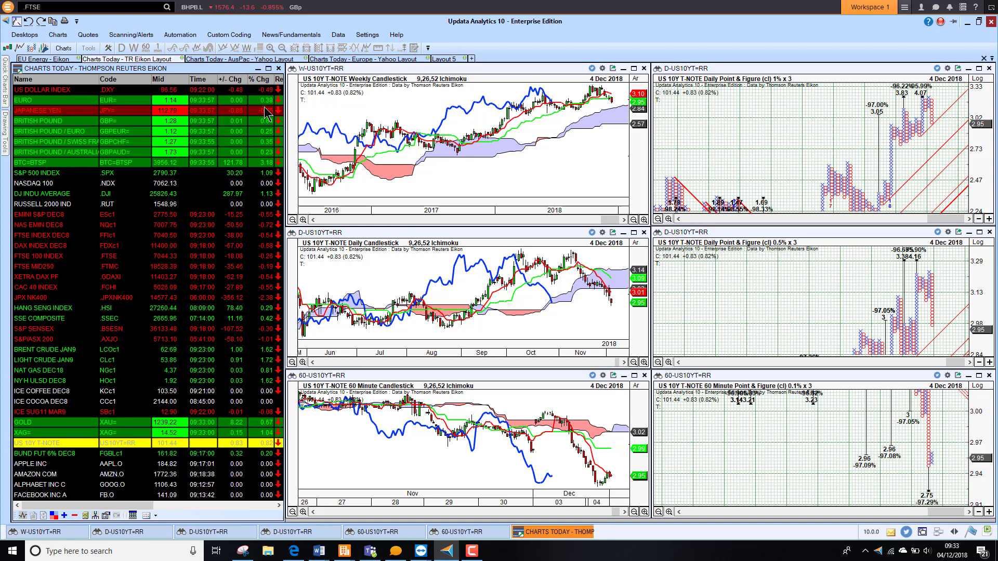
Step: Switch back to the EU Energy - Eikon layout showing the Brent Crude DEC8 charts
{"action": "left_click", "coordinate": [49, 60]}
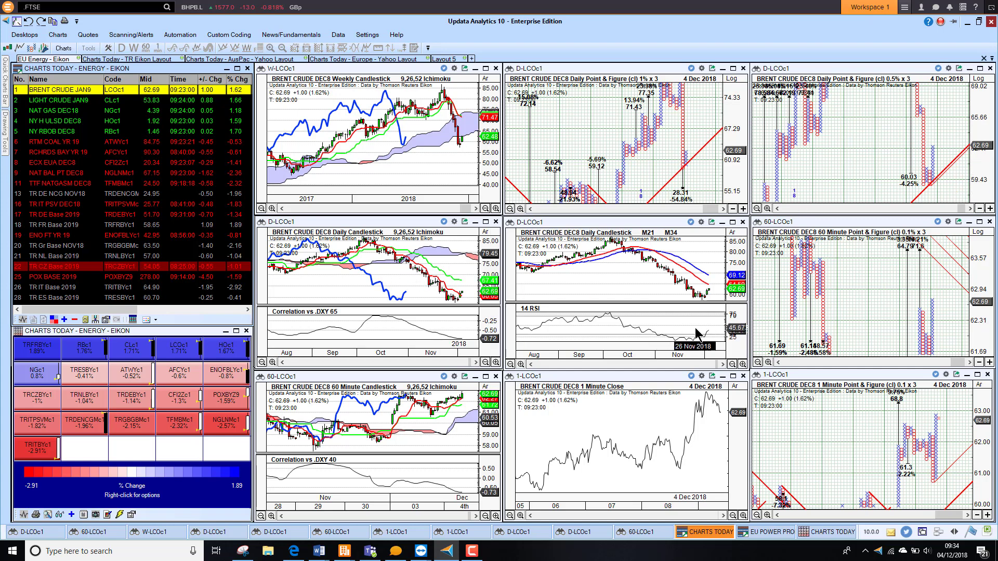
{"action": "left_click", "coordinate": [979, 222]}
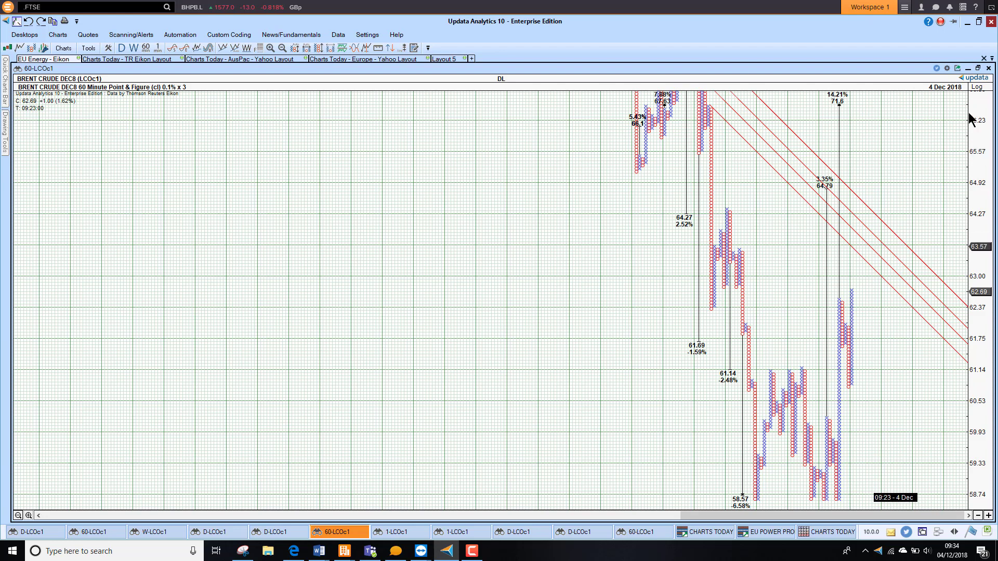
{"action": "left_click", "coordinate": [978, 68]}
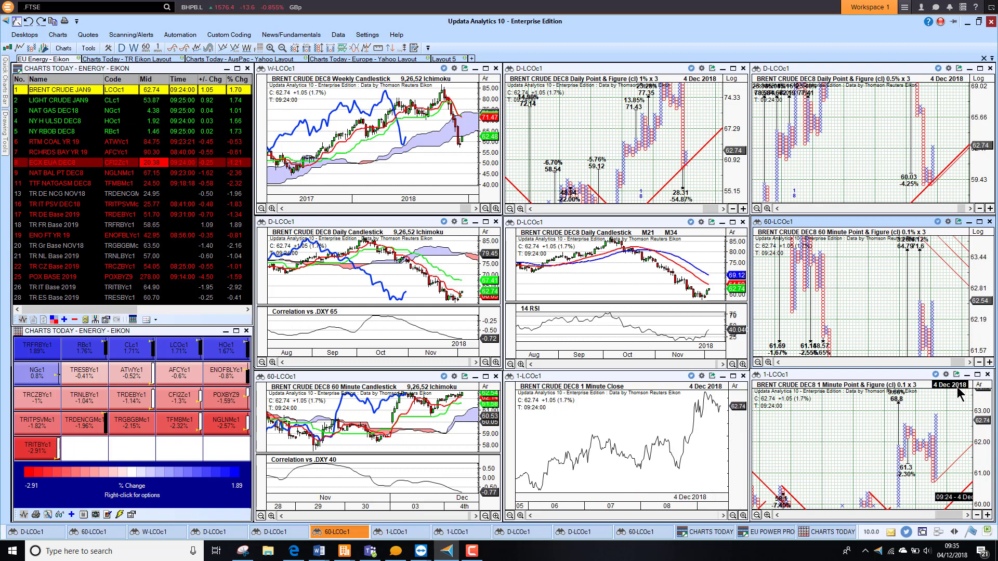
{"action": "left_click", "coordinate": [978, 375]}
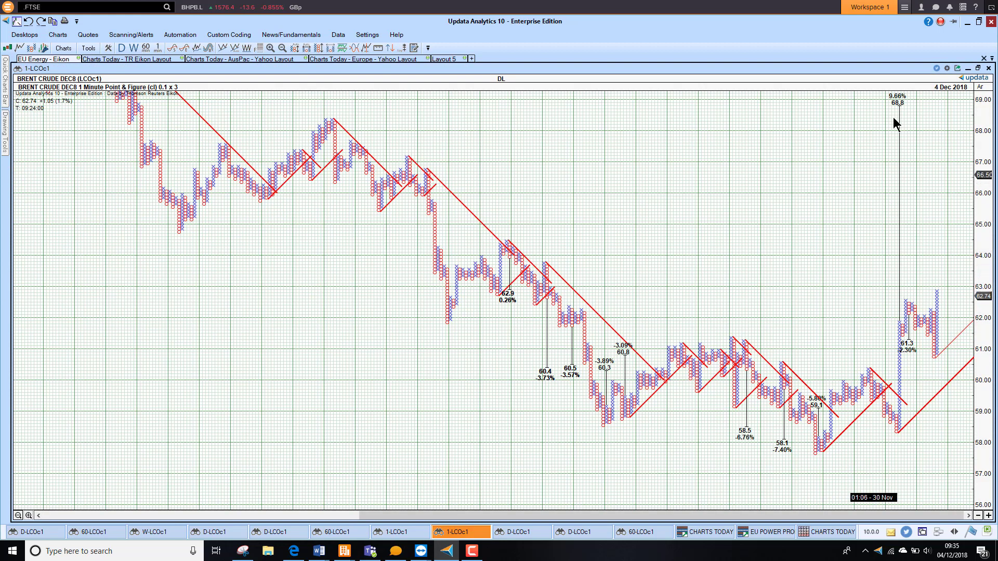
{"action": "left_click", "coordinate": [978, 68]}
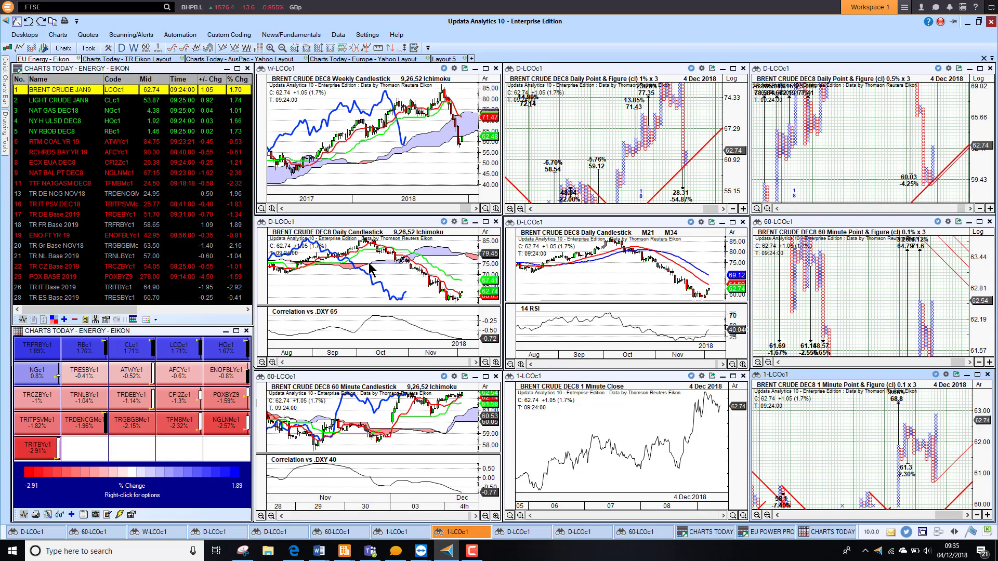
Step: Load LIGHT CRUDE JAN9 and view its 60-minute and 1-minute point & figure charts full-size
{"action": "left_click", "coordinate": [59, 101]}
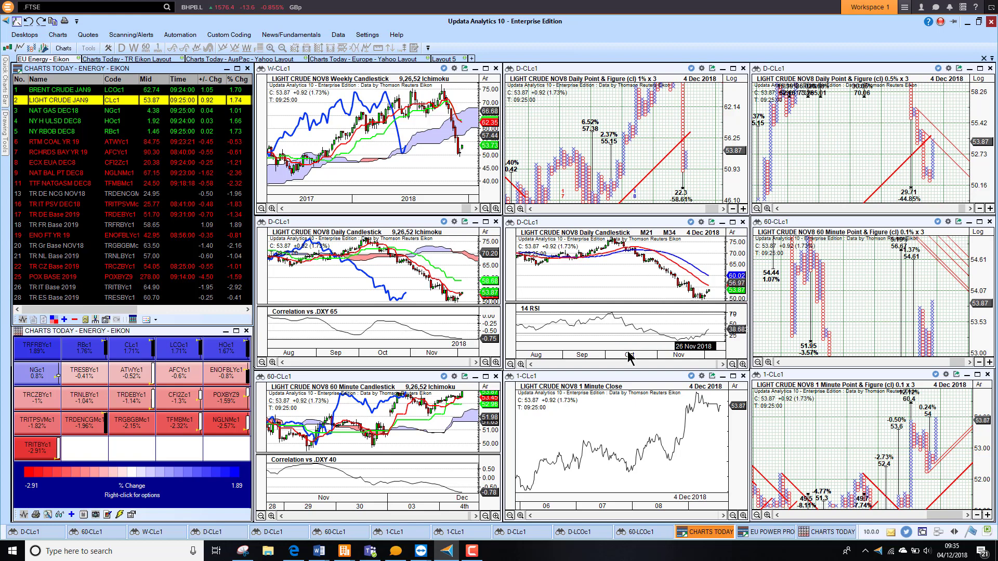
{"action": "left_click", "coordinate": [980, 222]}
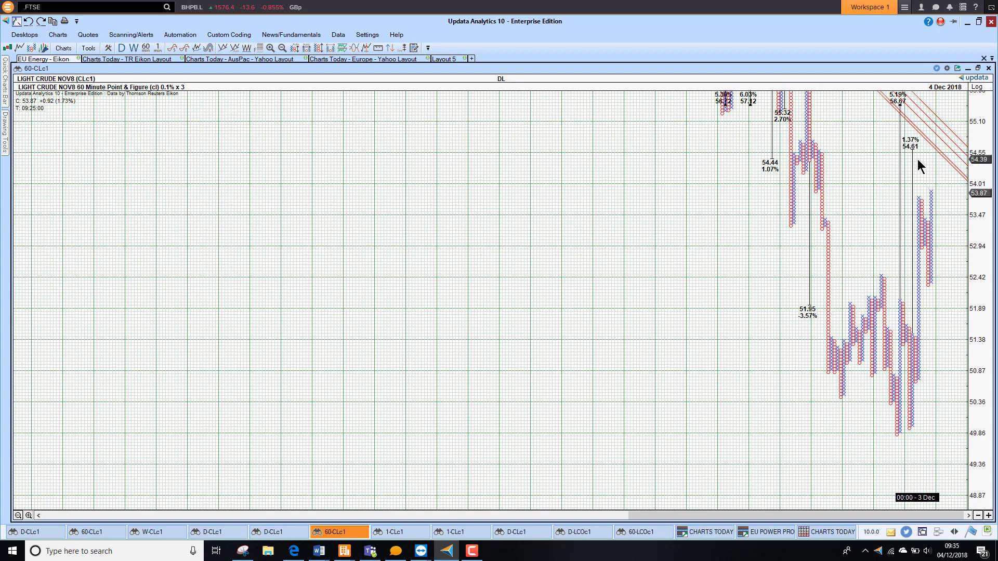
{"action": "left_click", "coordinate": [978, 69]}
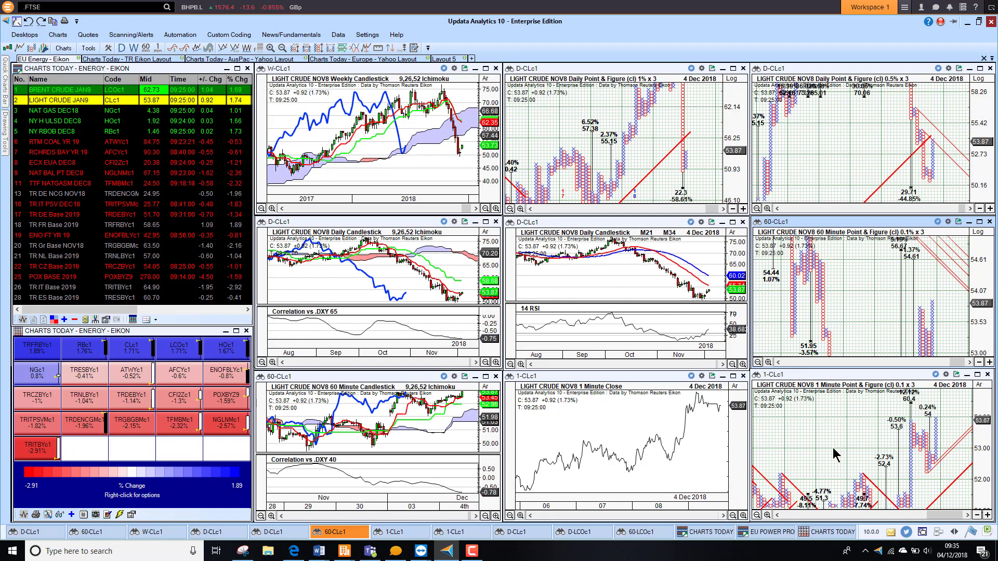
{"action": "left_click", "coordinate": [978, 374]}
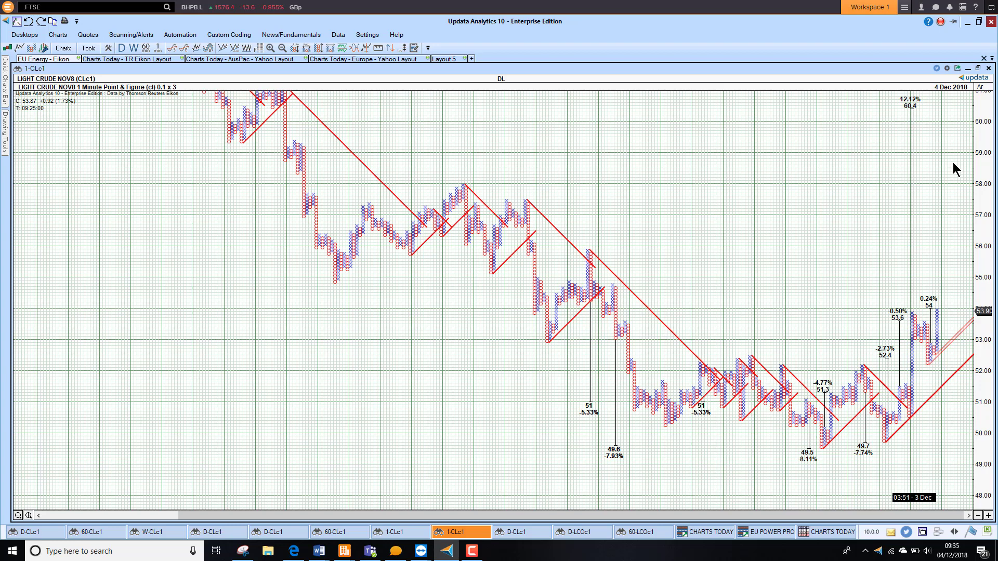
{"action": "left_click", "coordinate": [978, 69]}
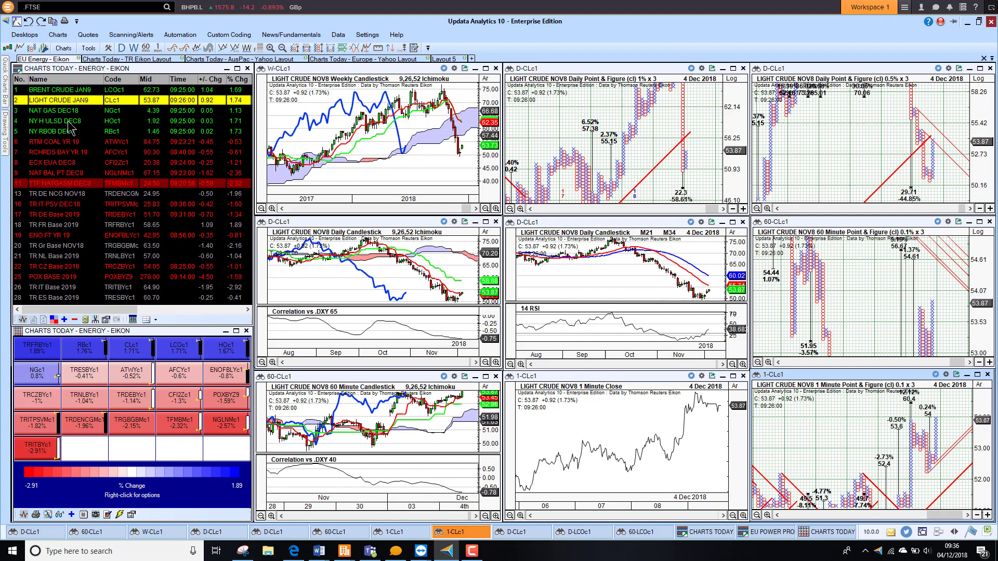
Step: Load NAT GAS DEC18, bring its daily chart forward, and view its 60-minute point & figure chart full-size
{"action": "left_click", "coordinate": [51, 111]}
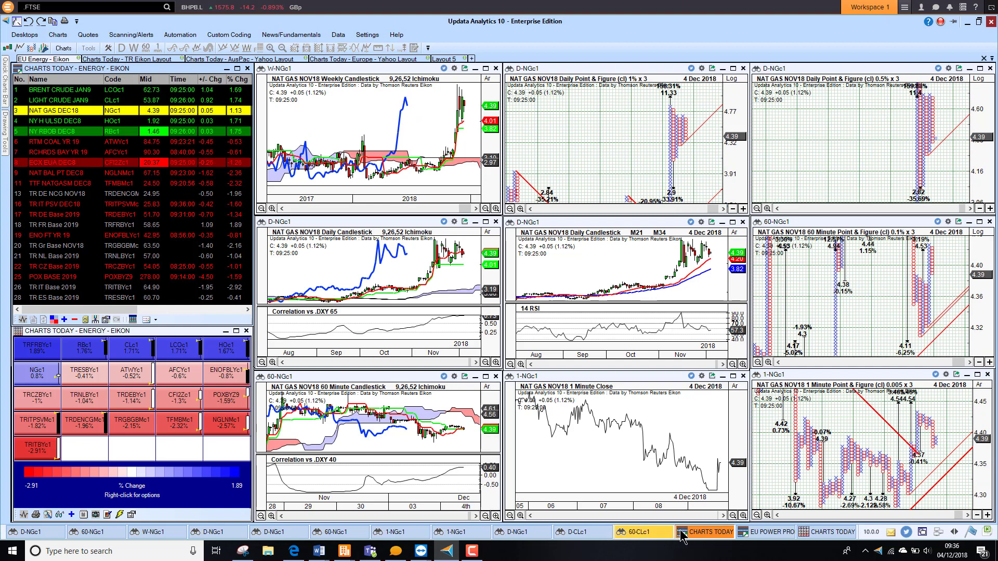
{"action": "left_click", "coordinate": [622, 533]}
{"action": "left_click", "coordinate": [533, 317]}
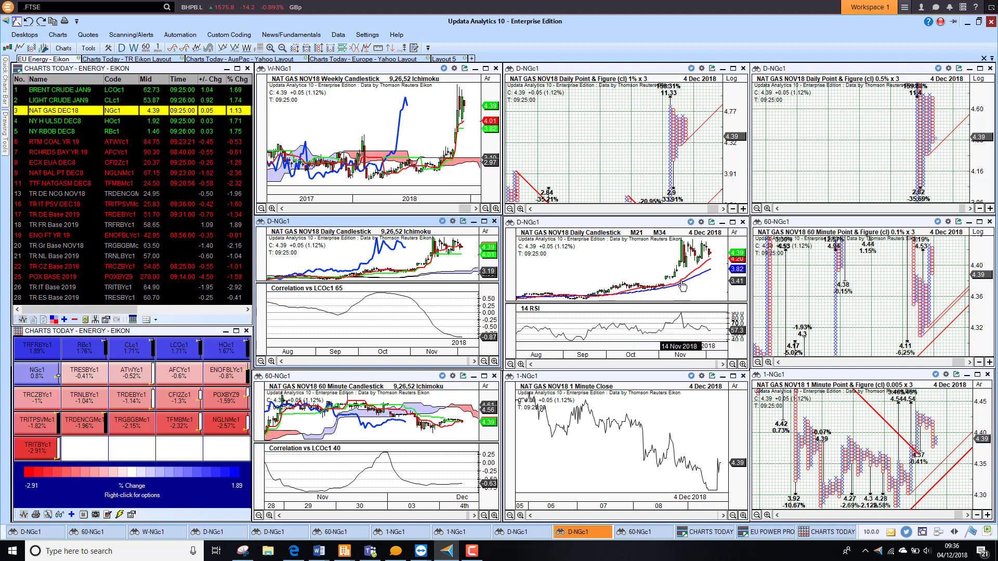
{"action": "left_click", "coordinate": [980, 222]}
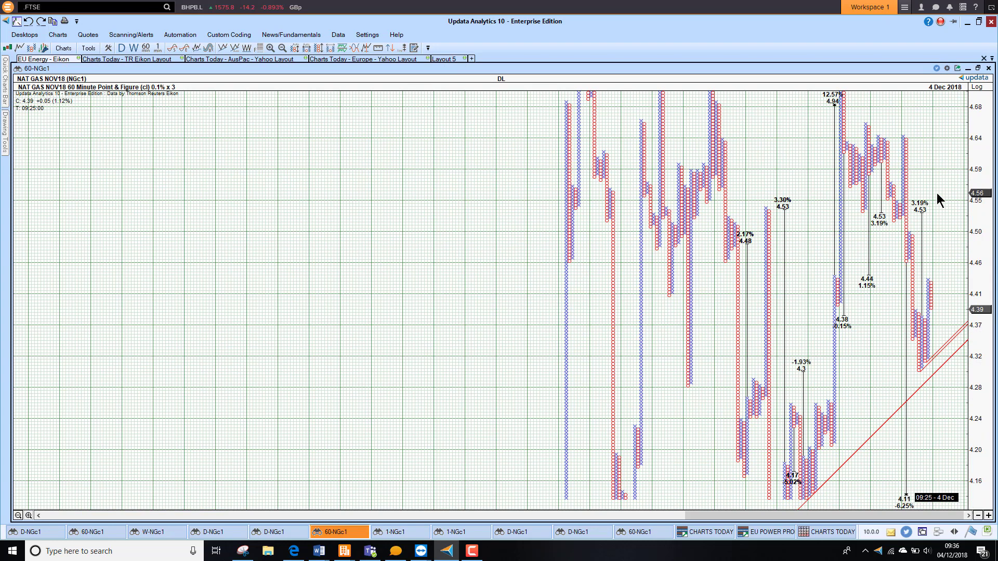
{"action": "left_click", "coordinate": [979, 69]}
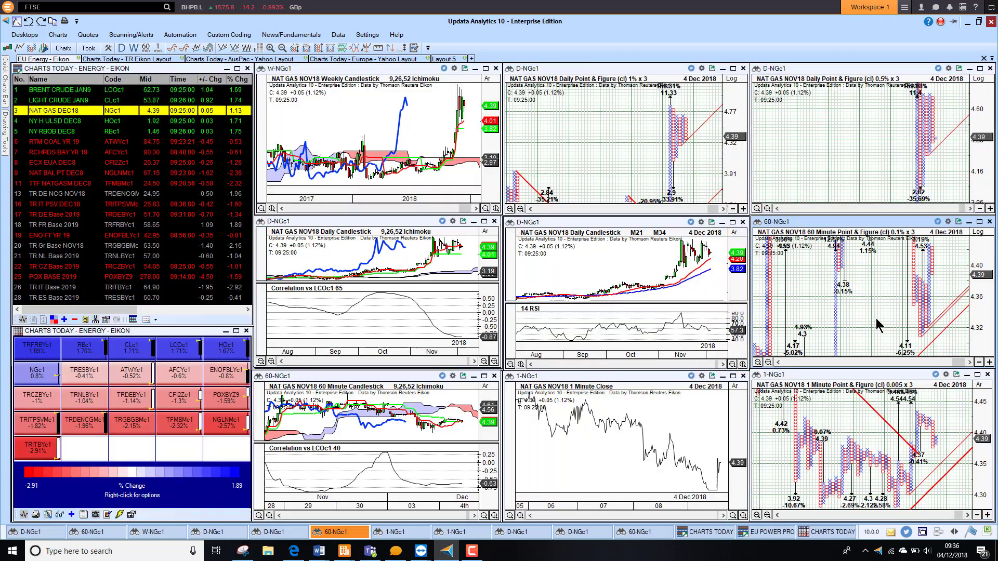
Step: View the Nat Gas 1-minute point & figure chart full-size, then load NY H ULSD DEC8
{"action": "left_click", "coordinate": [978, 375]}
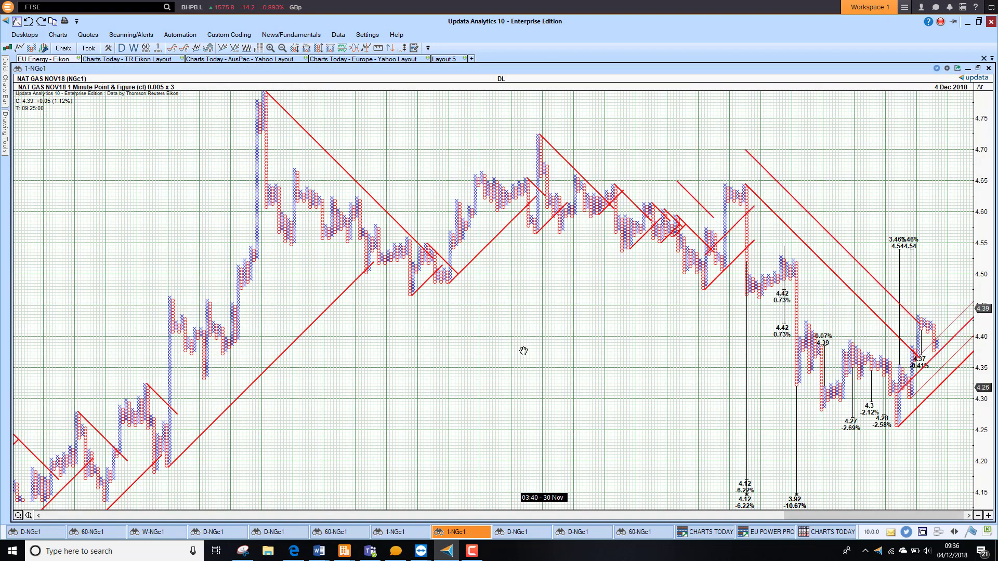
{"action": "scroll", "coordinate": [524, 350], "scroll_direction": "down", "scroll_amount": 2}
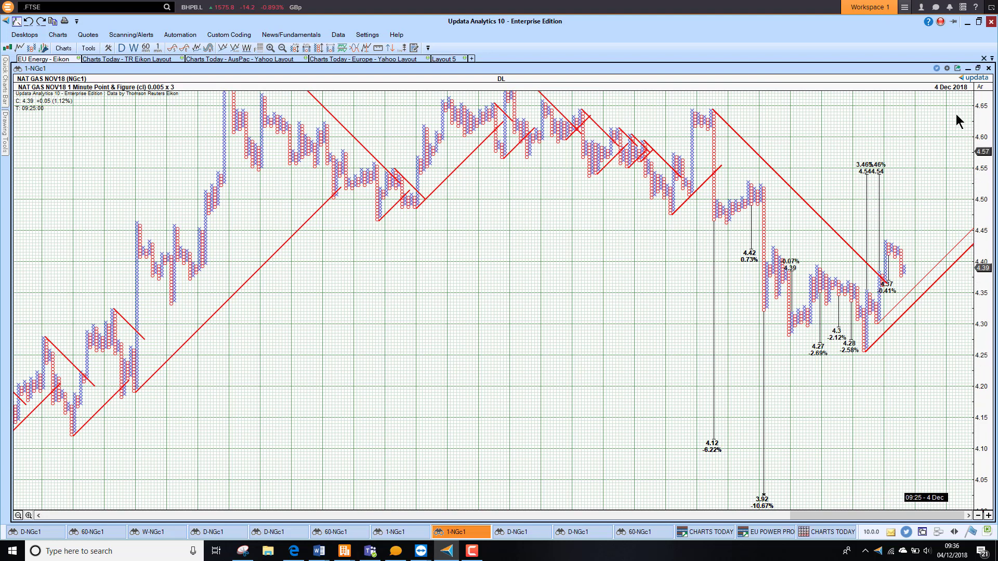
{"action": "left_click", "coordinate": [978, 69]}
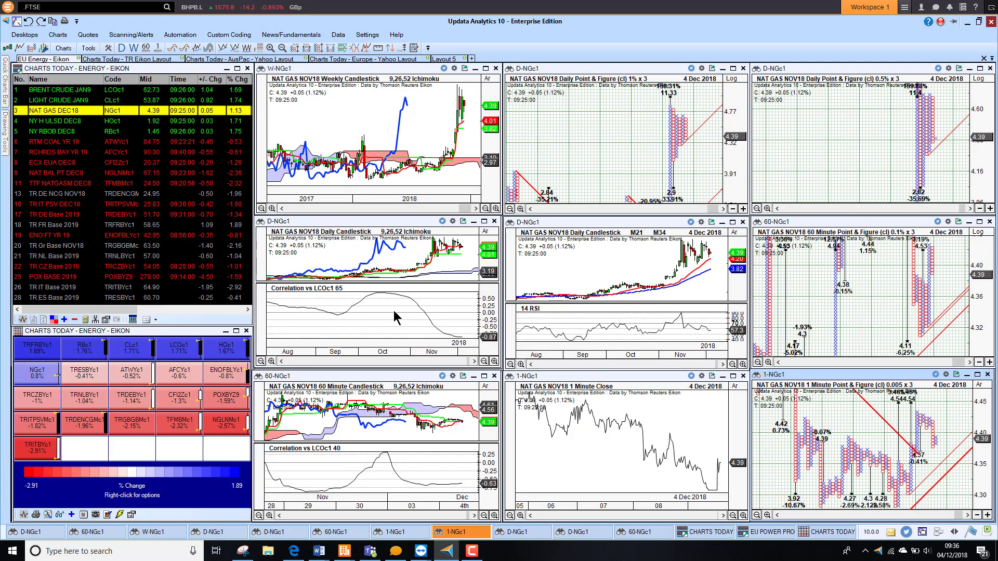
{"action": "left_click", "coordinate": [55, 123]}
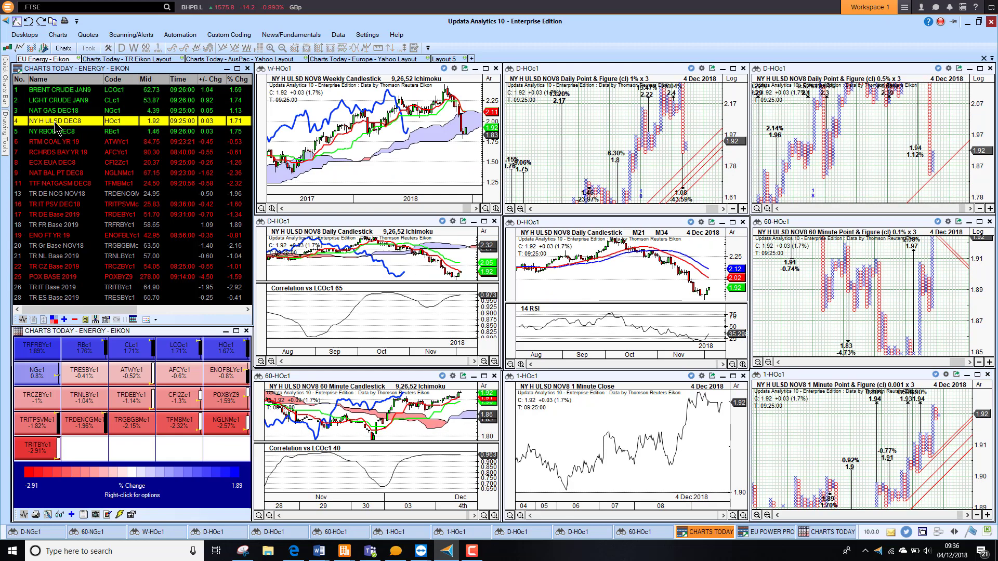
Step: Step the linked charts from NY H ULSD DEC8 through NY RBOB DEC8 to RTM COAL YR 19
{"action": "key", "text": "Down"}
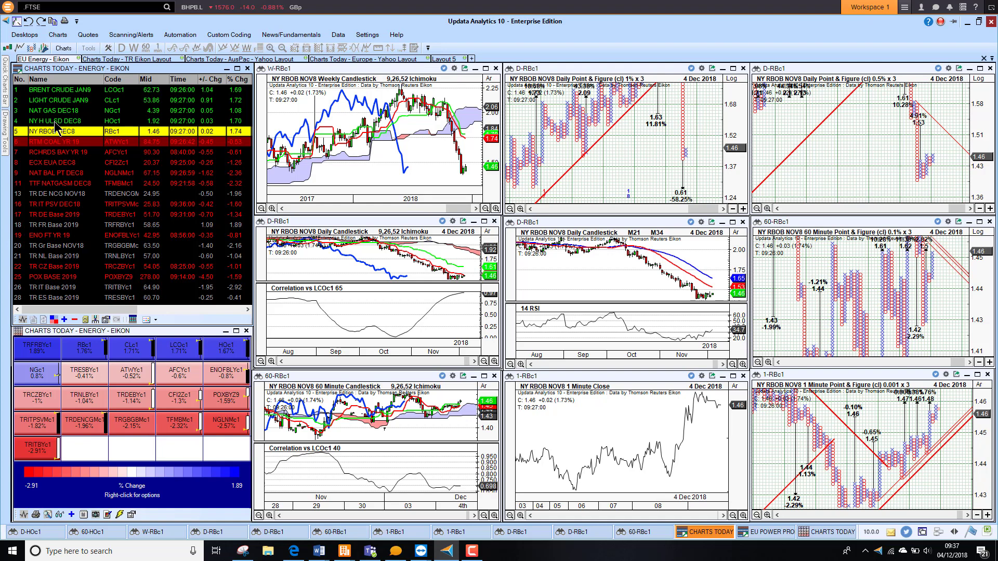
{"action": "key", "text": "Down"}
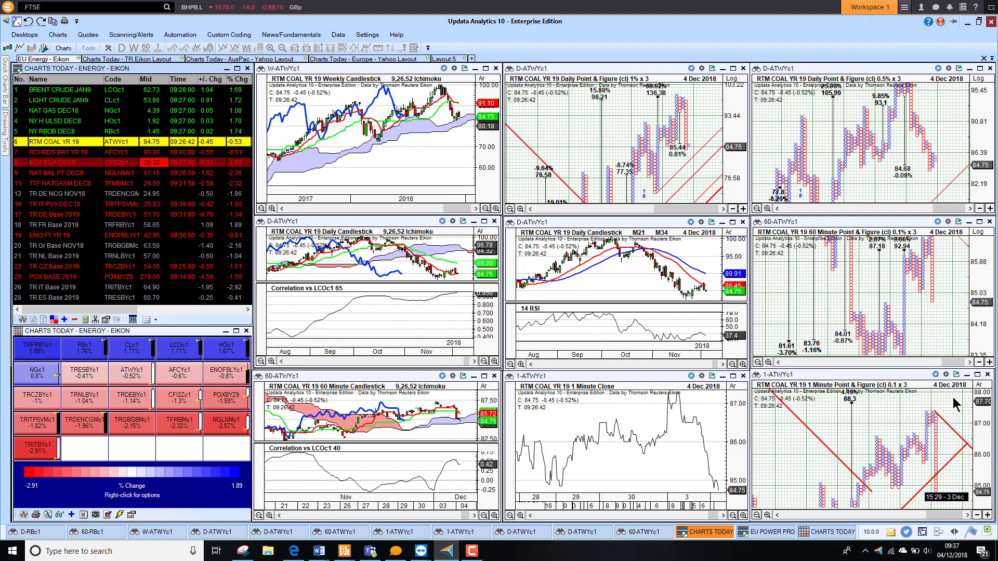
Step: View RTM Coal's 1-minute and 60-minute point & figure charts full-size, then load RCHRDS BAY YR 19
{"action": "left_click", "coordinate": [977, 375]}
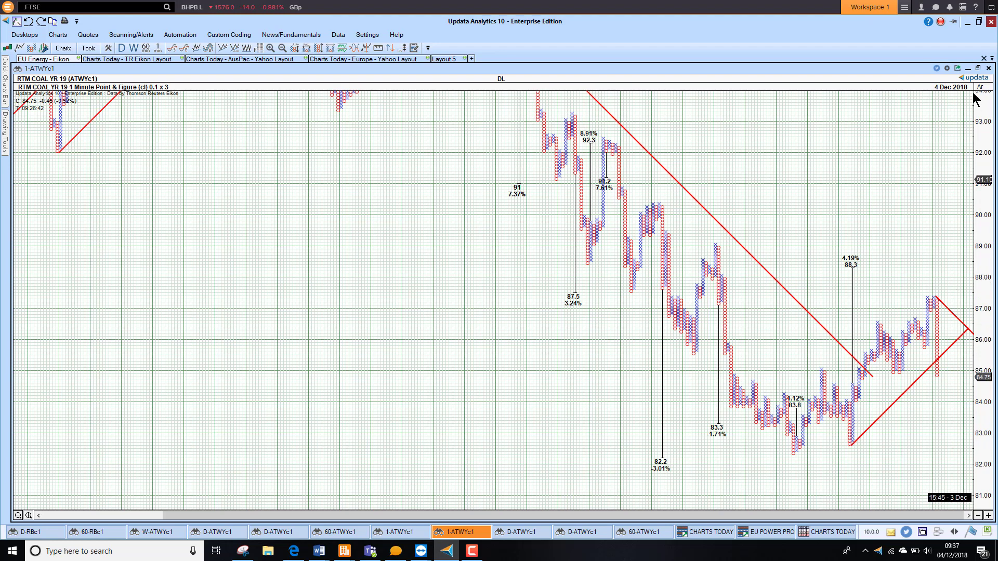
{"action": "left_click", "coordinate": [977, 68]}
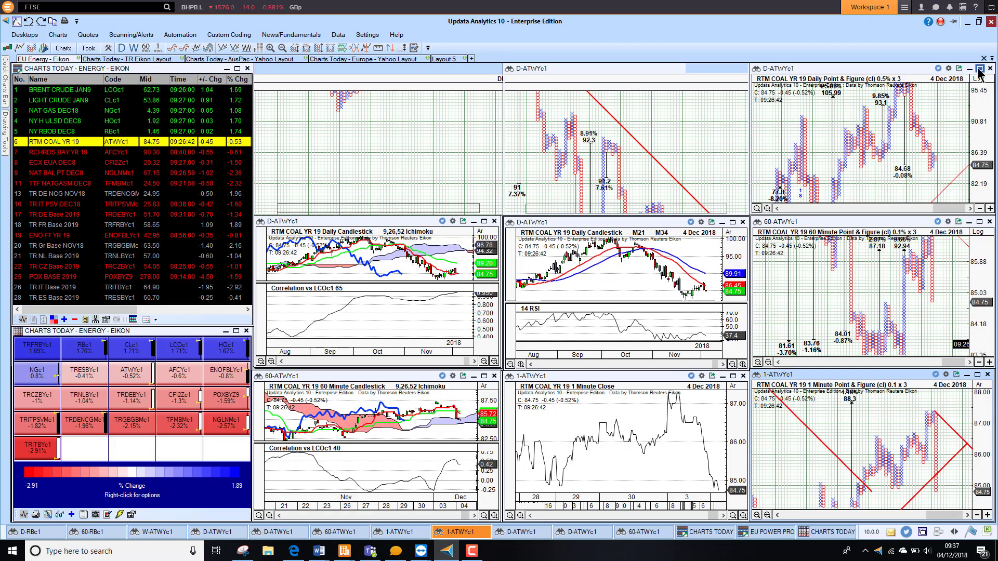
{"action": "left_click", "coordinate": [979, 223]}
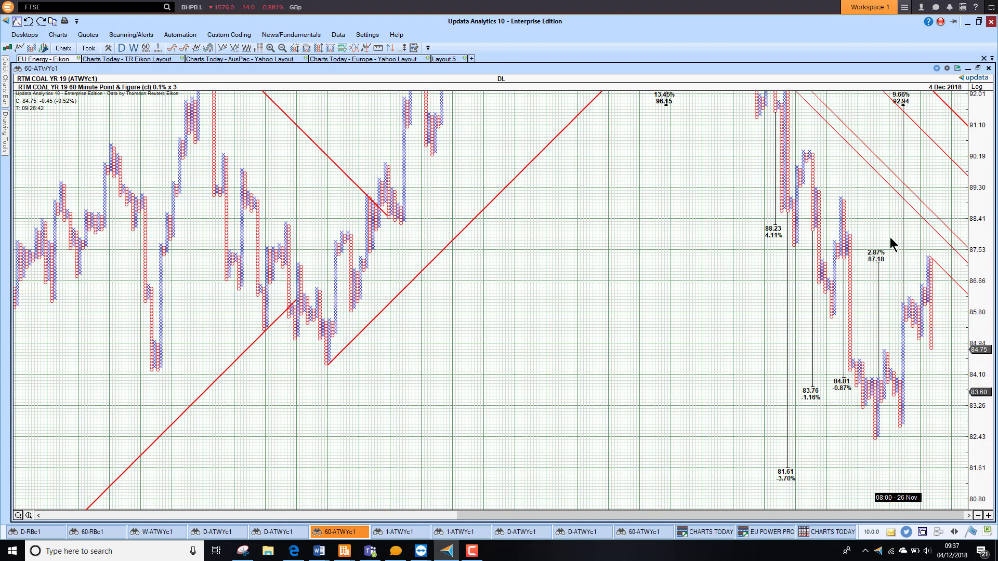
{"action": "left_click", "coordinate": [978, 68]}
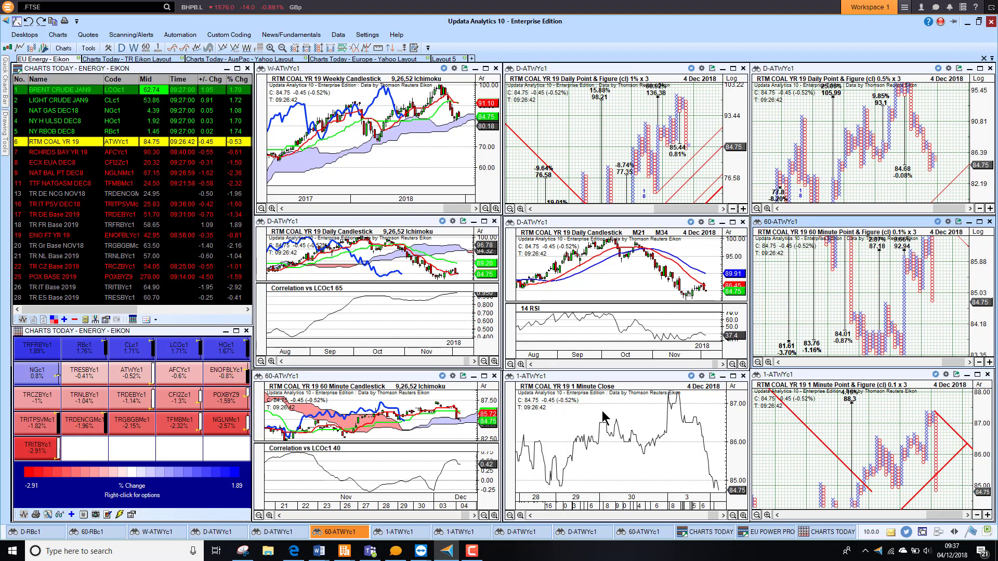
{"action": "left_click", "coordinate": [60, 153]}
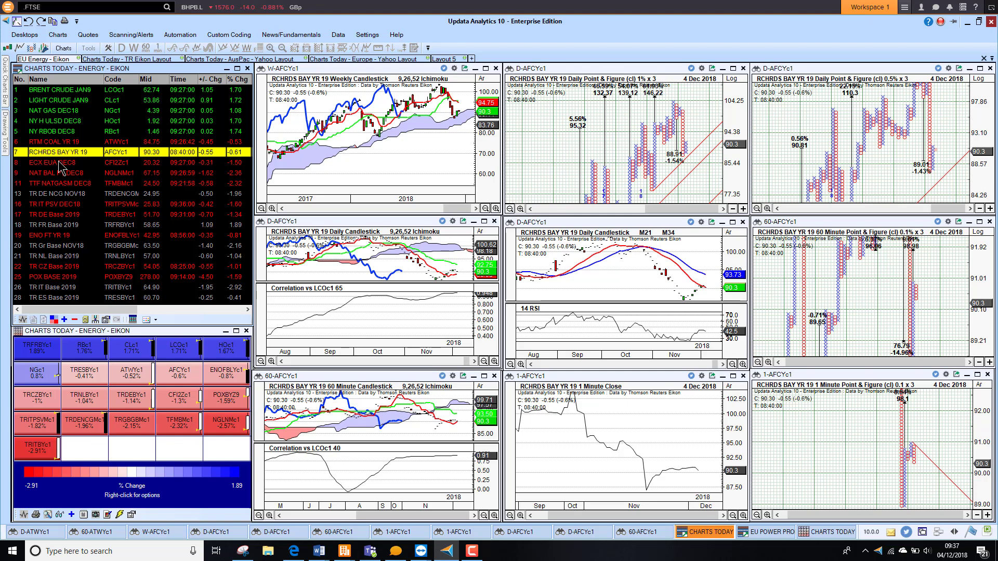
Step: Load ECX EUA DEC8 and view its 60-minute and 1-minute point & figure charts maximized
{"action": "left_click", "coordinate": [60, 166]}
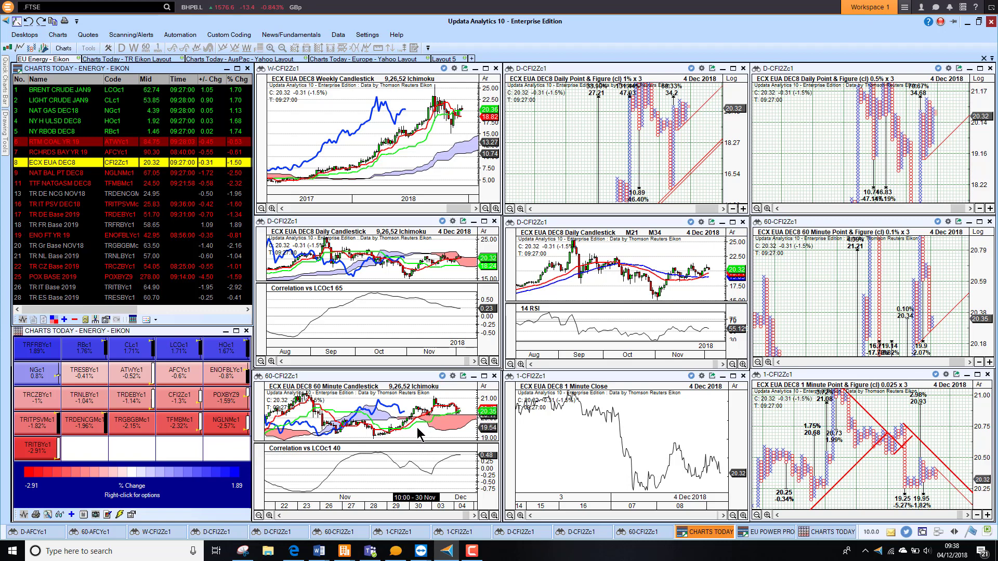
{"action": "left_click", "coordinate": [979, 222]}
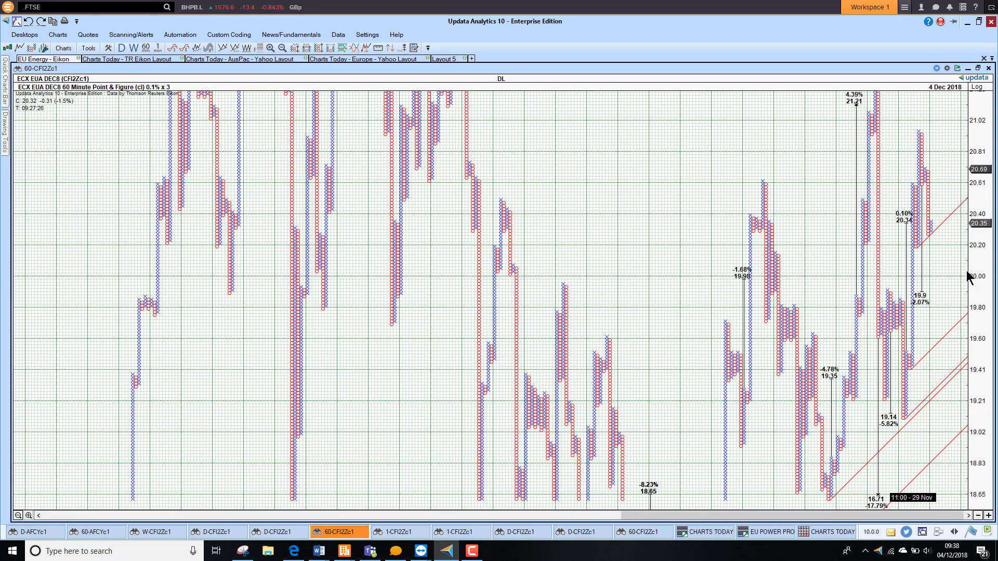
{"action": "left_click", "coordinate": [978, 68]}
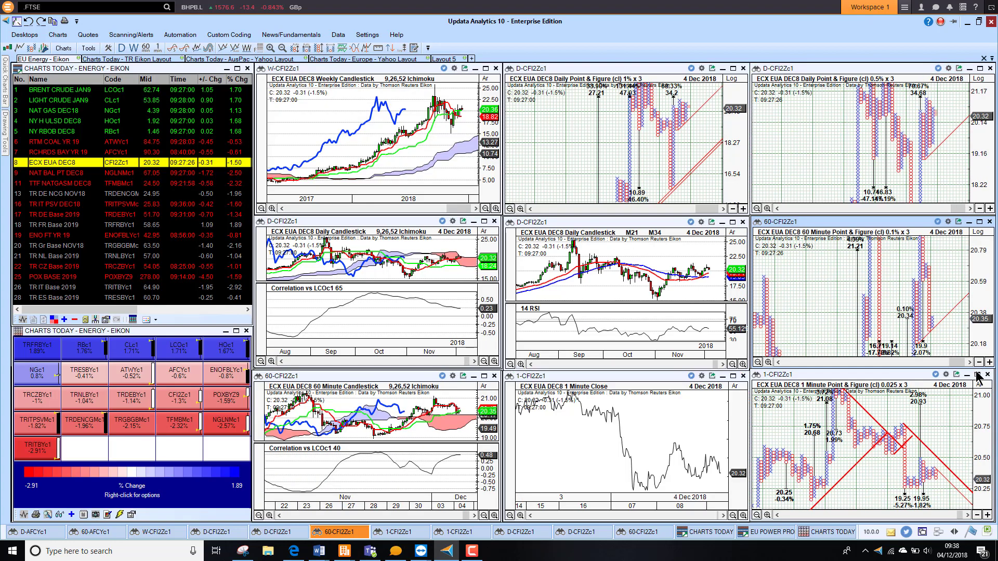
{"action": "left_click", "coordinate": [978, 374]}
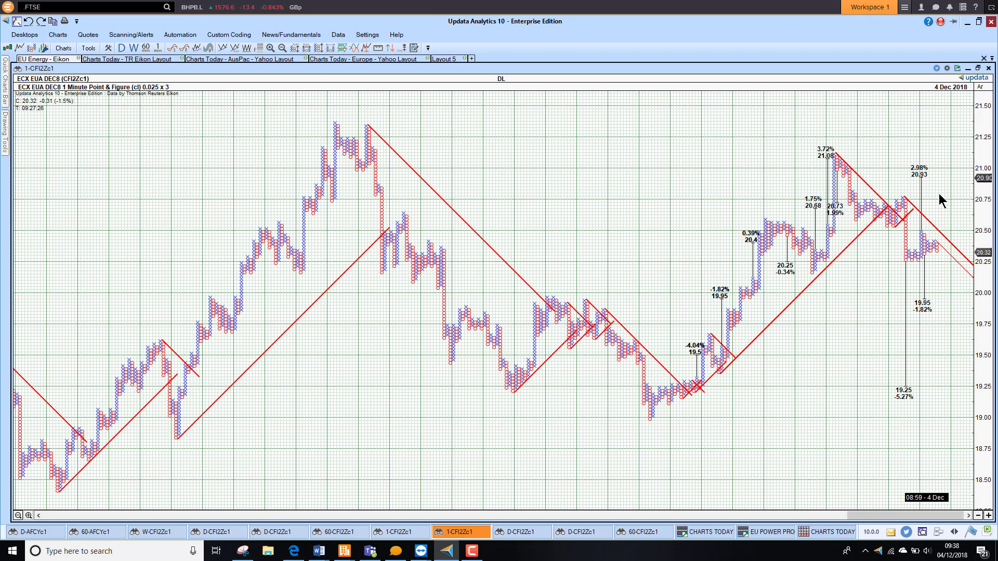
{"action": "left_click", "coordinate": [978, 69]}
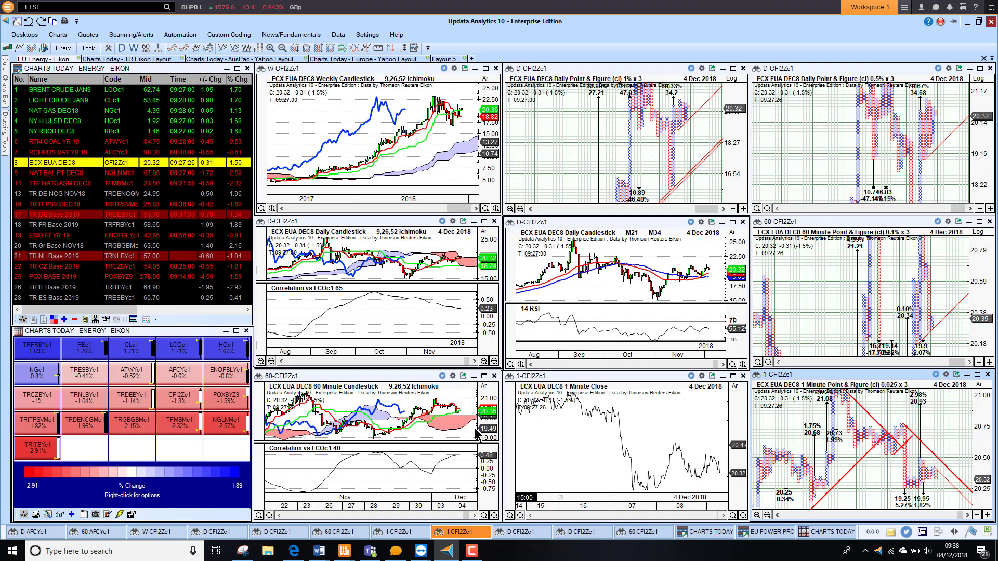
Step: Load NAT BAL PT DEC8 and view its 1-NGLNMc1 point & figure chart maximized
{"action": "left_click", "coordinate": [64, 173]}
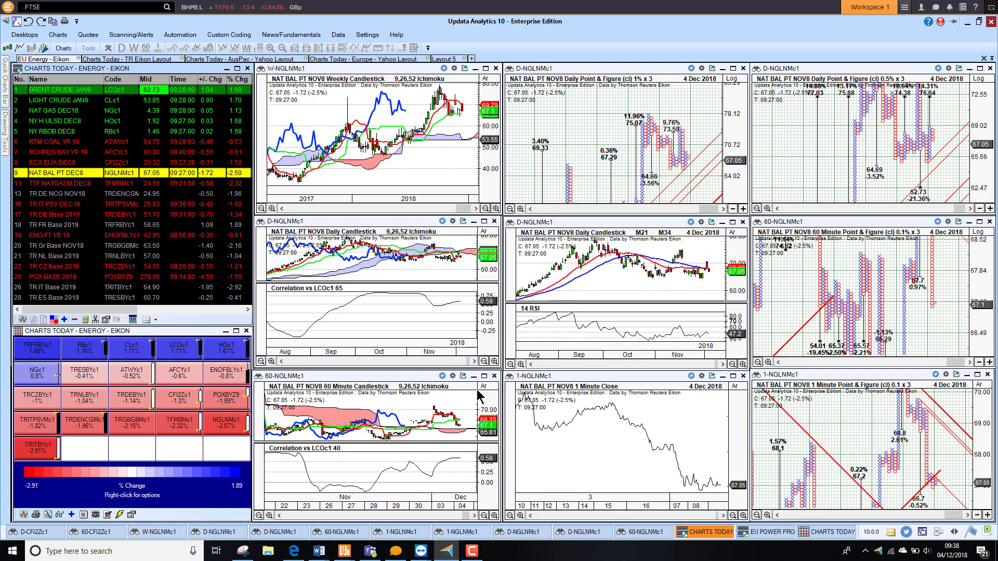
{"action": "left_click", "coordinate": [977, 375]}
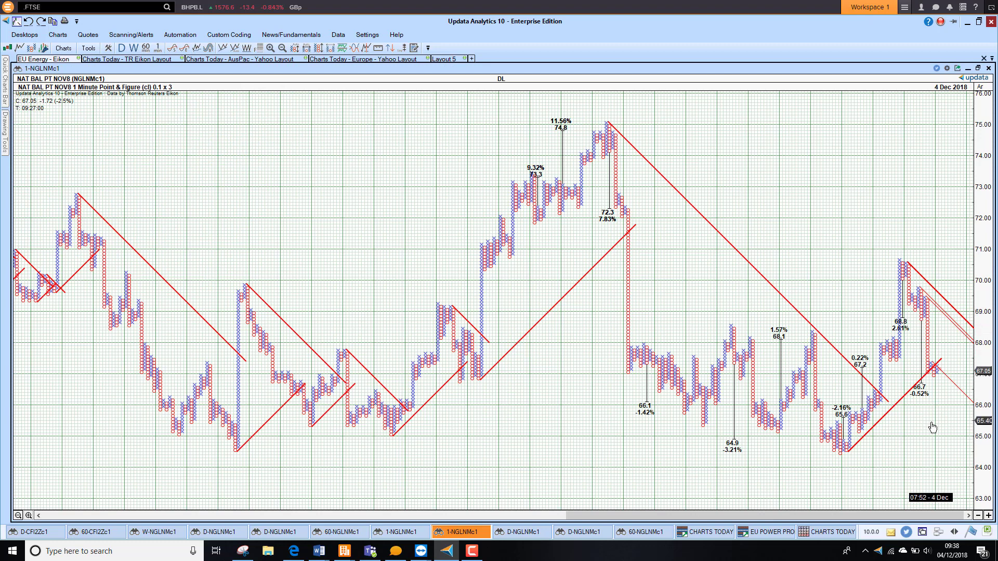
{"action": "left_click", "coordinate": [978, 68]}
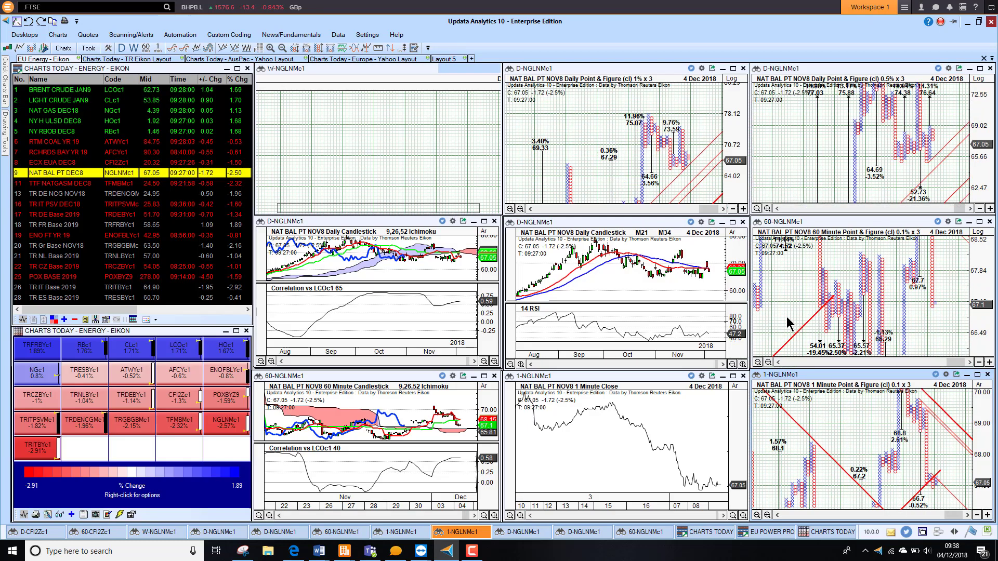
Step: Load TTF NATGASM DEC8 and view its 1-TFMBMc1 point & figure chart maximized
{"action": "left_click", "coordinate": [64, 185]}
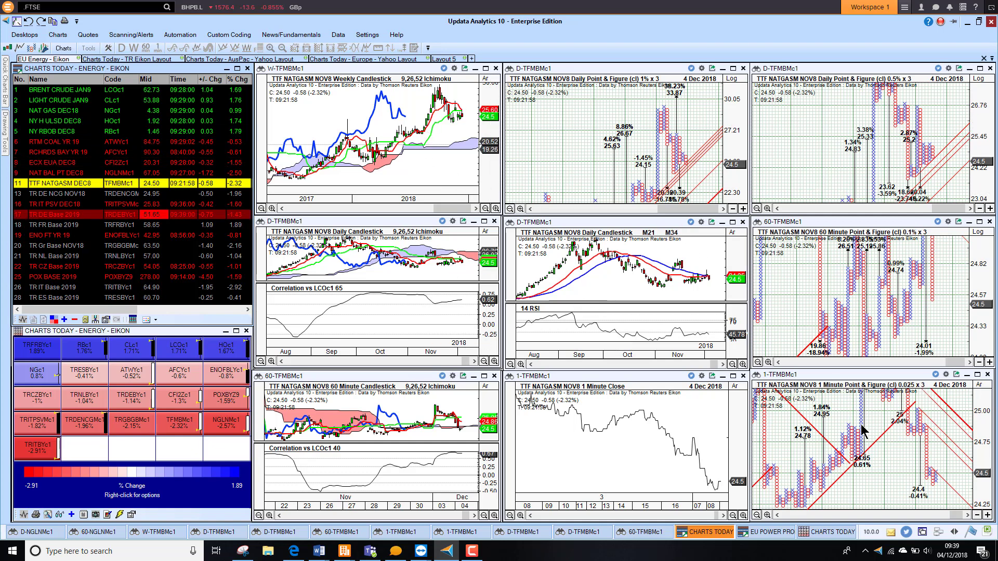
{"action": "left_click", "coordinate": [977, 374]}
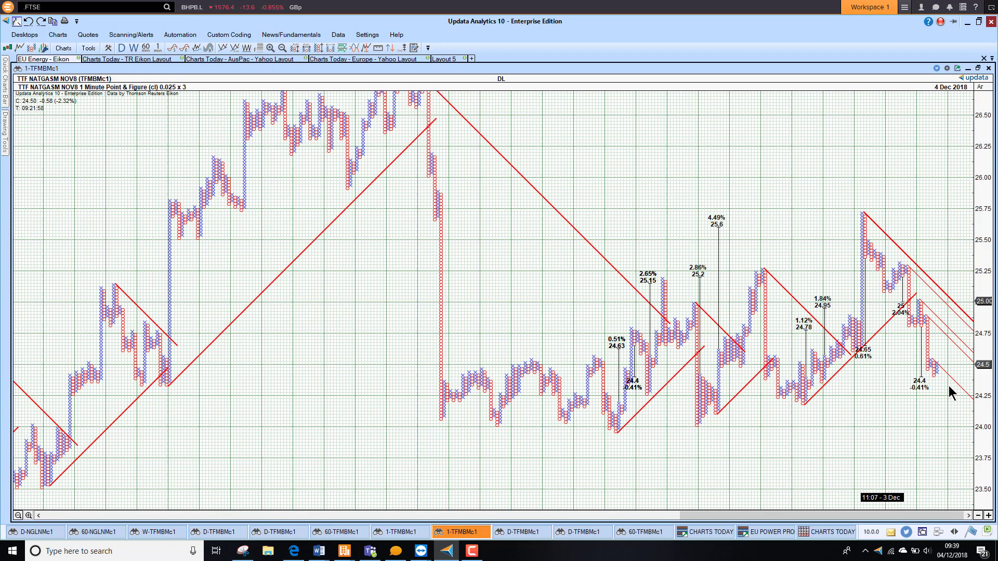
{"action": "left_click", "coordinate": [978, 68]}
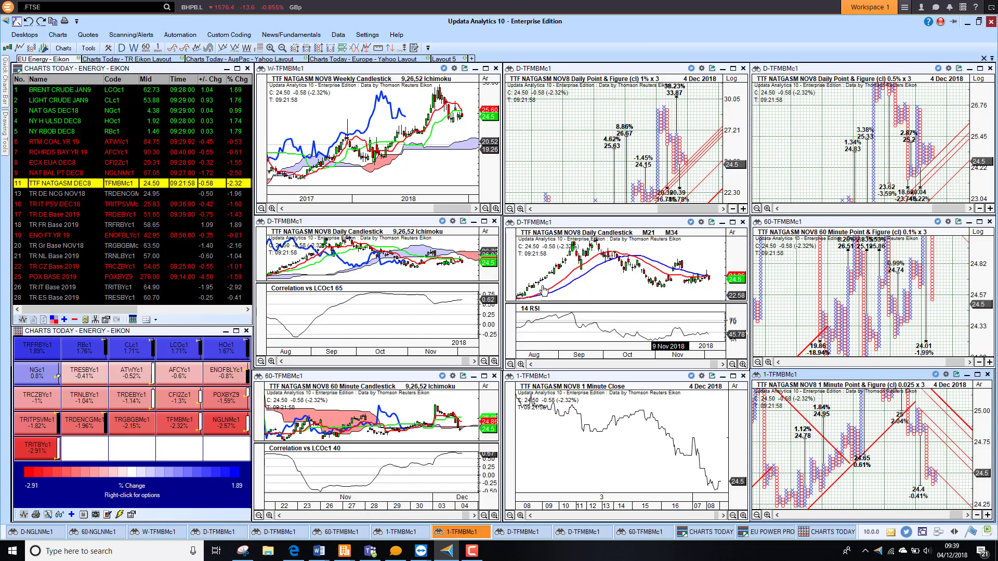
Step: Load TR IT PSV DEC18, then TR DE Base 2019, and briefly maximize its 1-TRDEBYc1 point & figure chart
{"action": "left_click", "coordinate": [65, 206]}
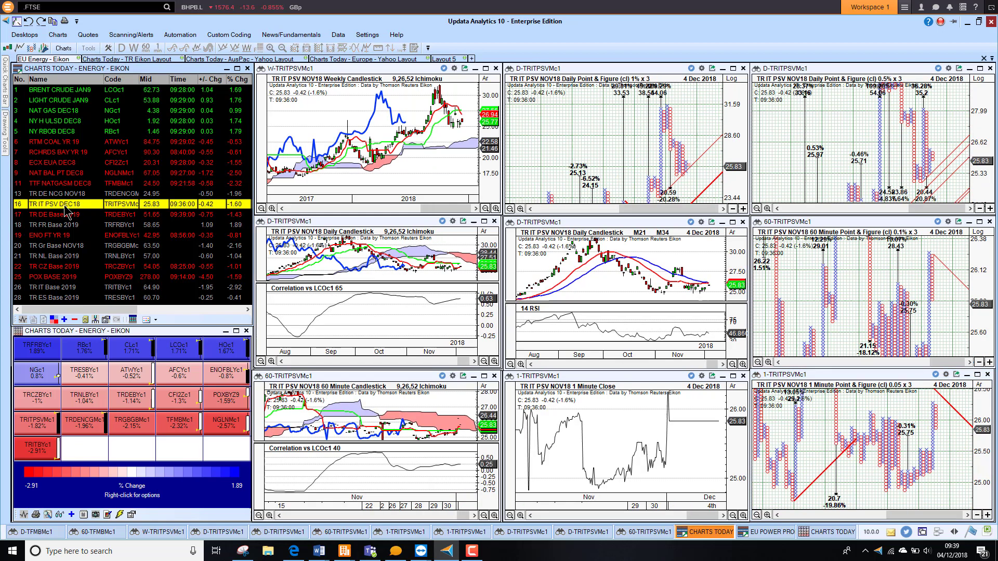
{"action": "key", "text": "Down"}
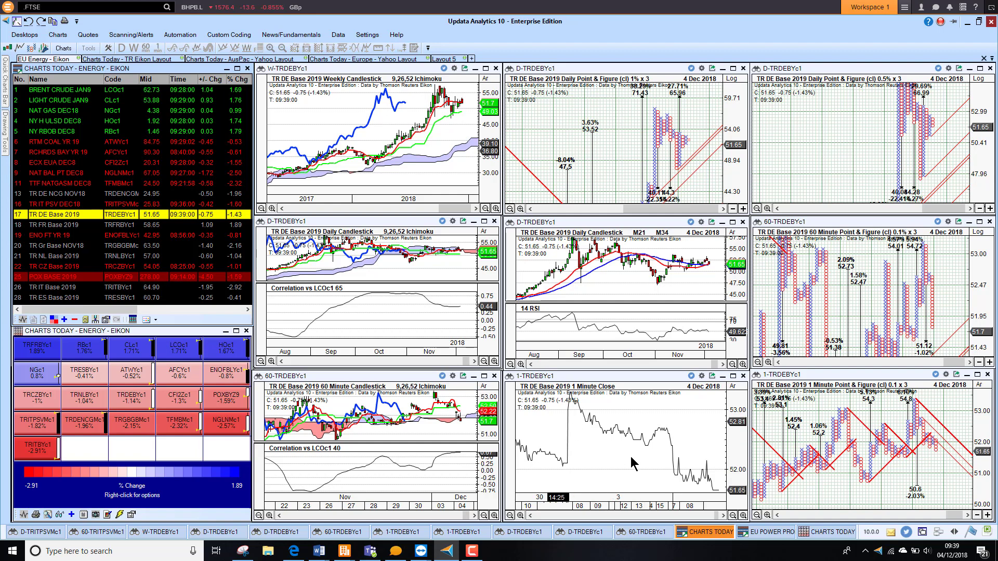
{"action": "left_click", "coordinate": [978, 375]}
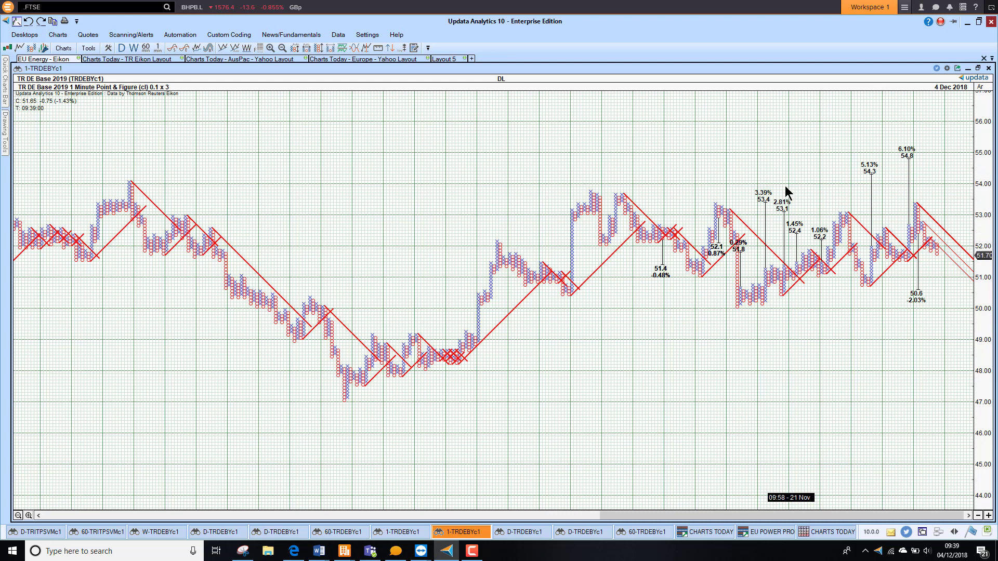
{"action": "left_click", "coordinate": [979, 69]}
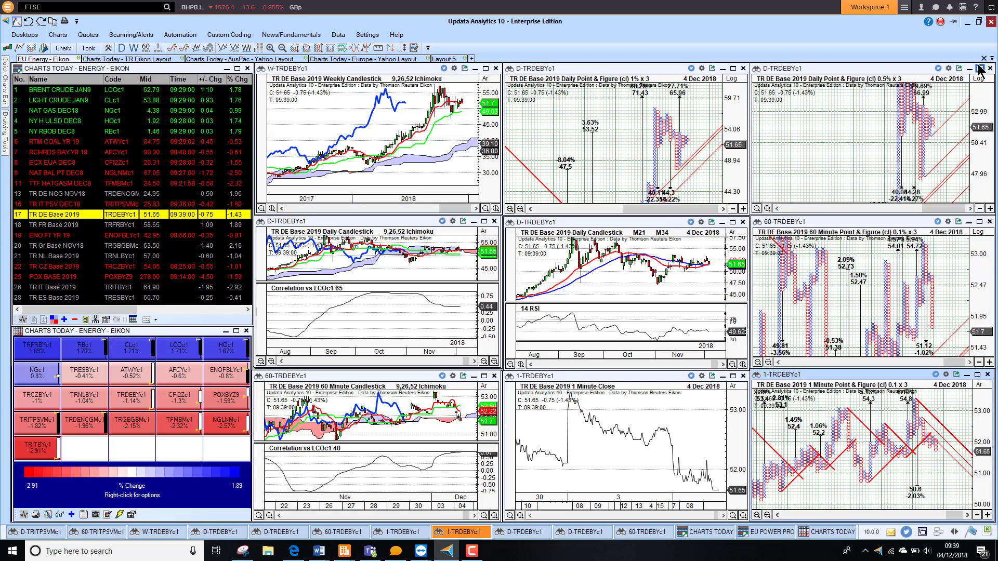
Step: Load ENO FT YR 19, TR CZ Base 2019, then POX BASE 2019, briefly maximizing the 1-POXBYZ9 chart
{"action": "left_click", "coordinate": [44, 237]}
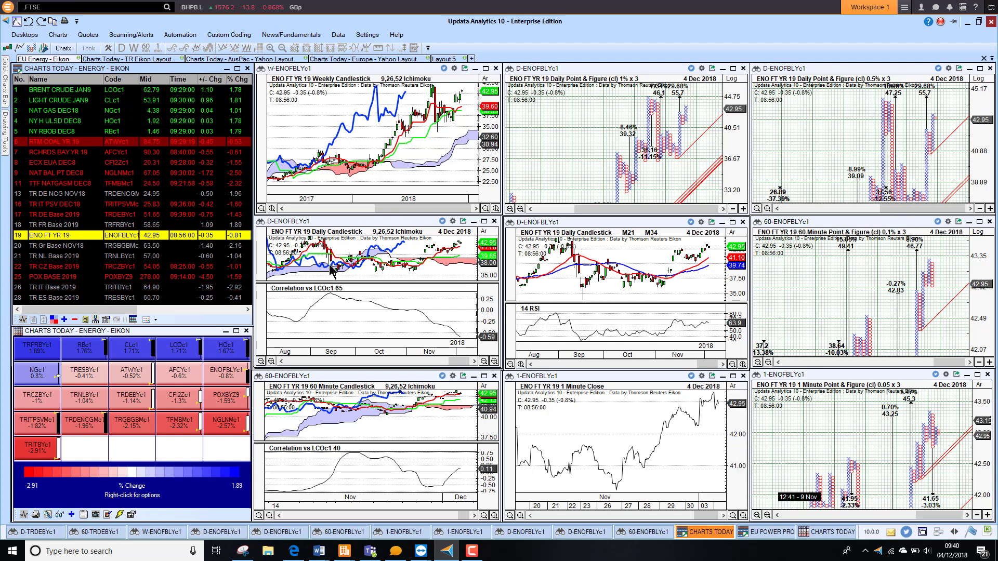
{"action": "left_click", "coordinate": [52, 267]}
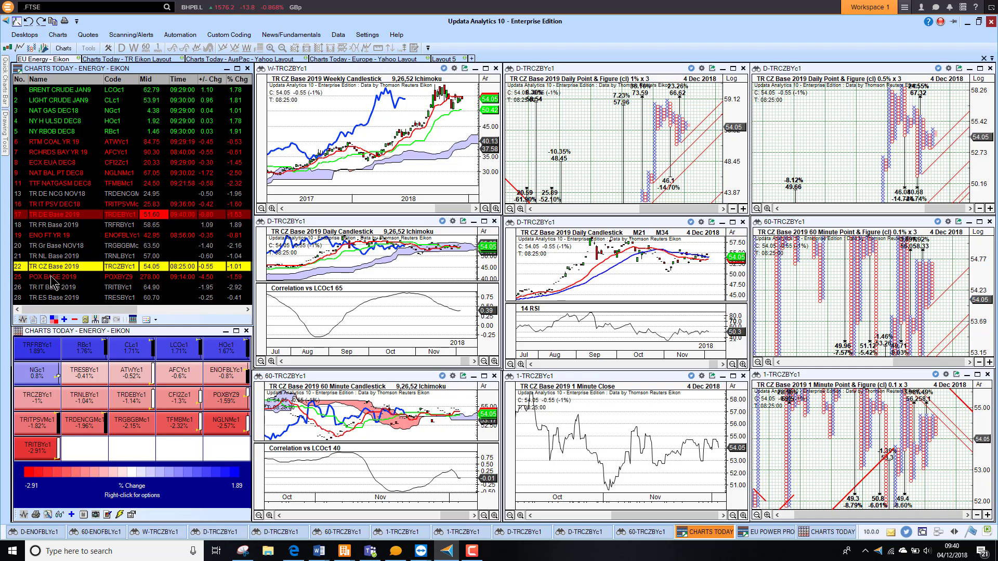
{"action": "left_click", "coordinate": [52, 278]}
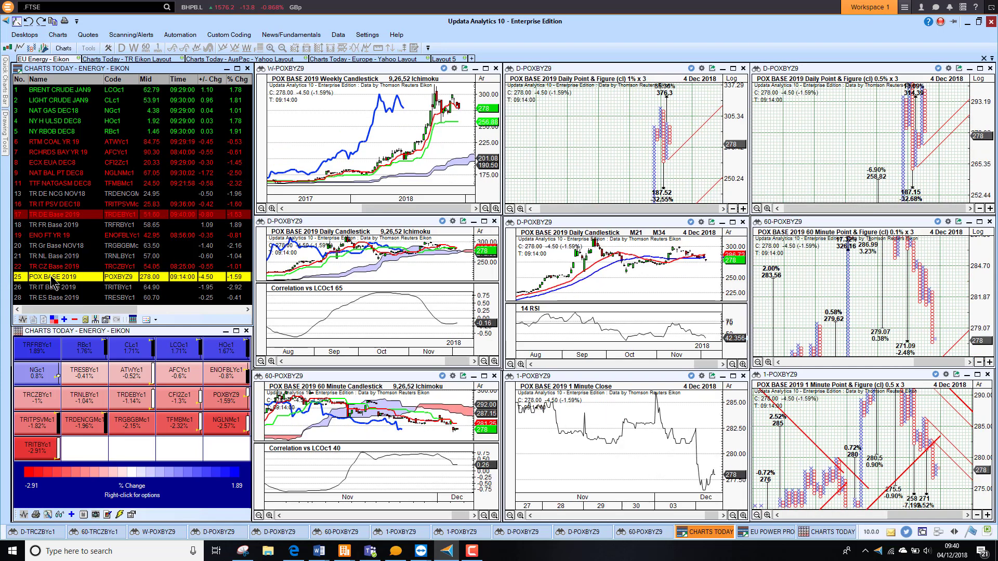
{"action": "left_click", "coordinate": [978, 375]}
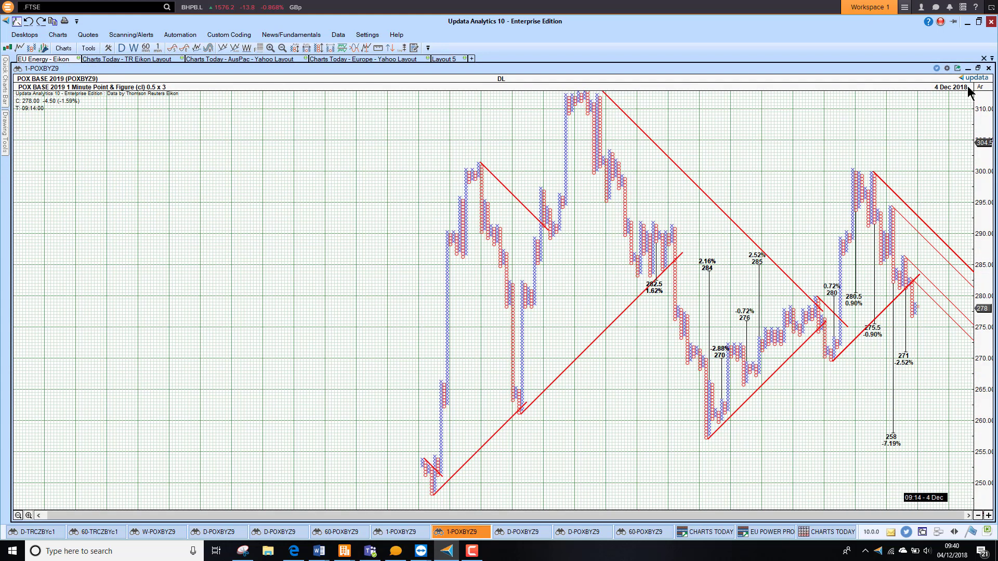
{"action": "left_click", "coordinate": [978, 68]}
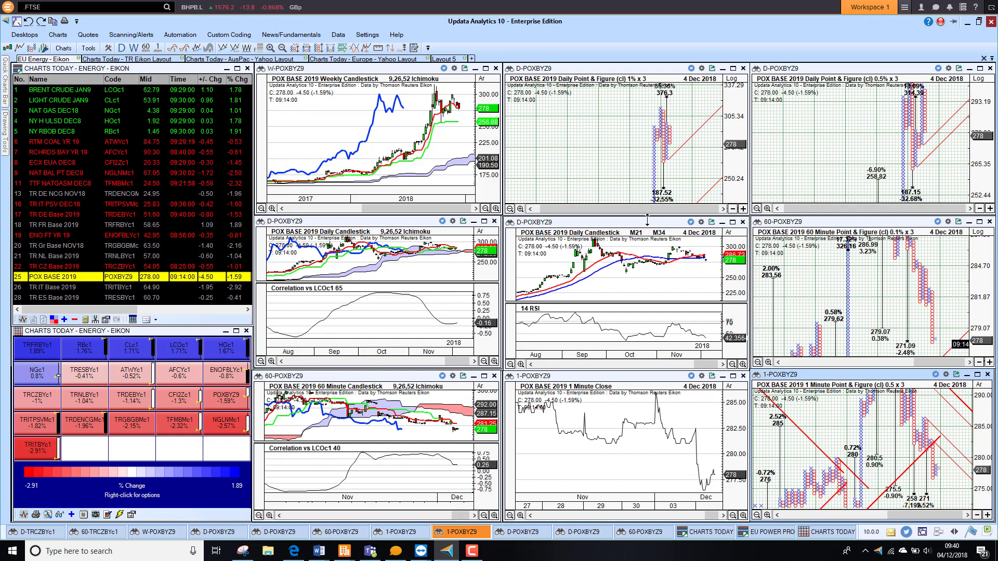